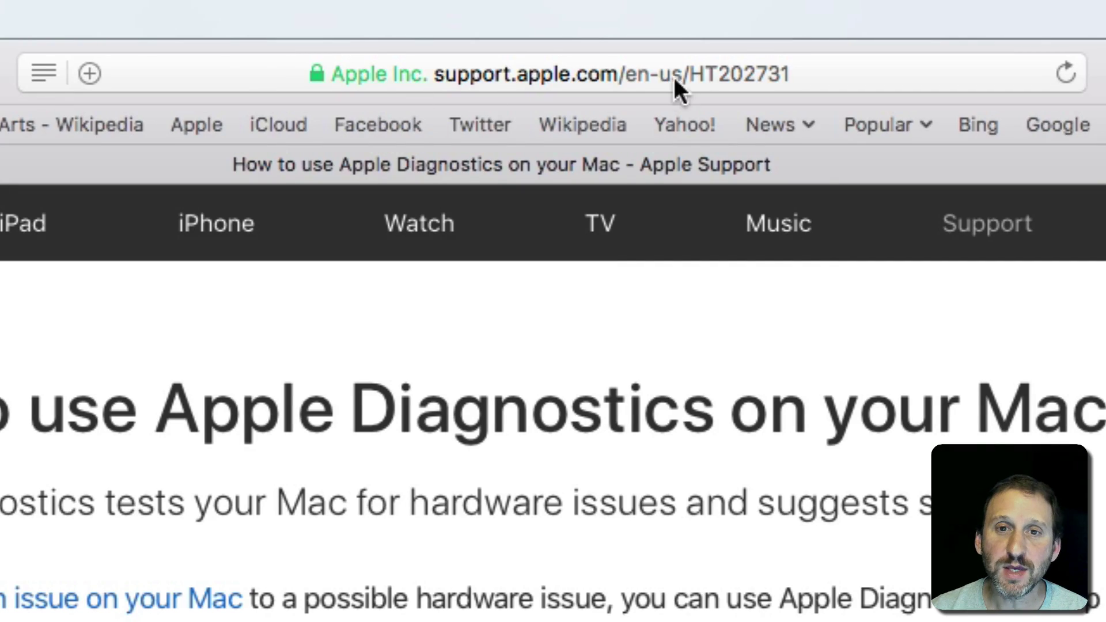
Open the Apple Hardware Test article from the search results
left_click(673, 75)
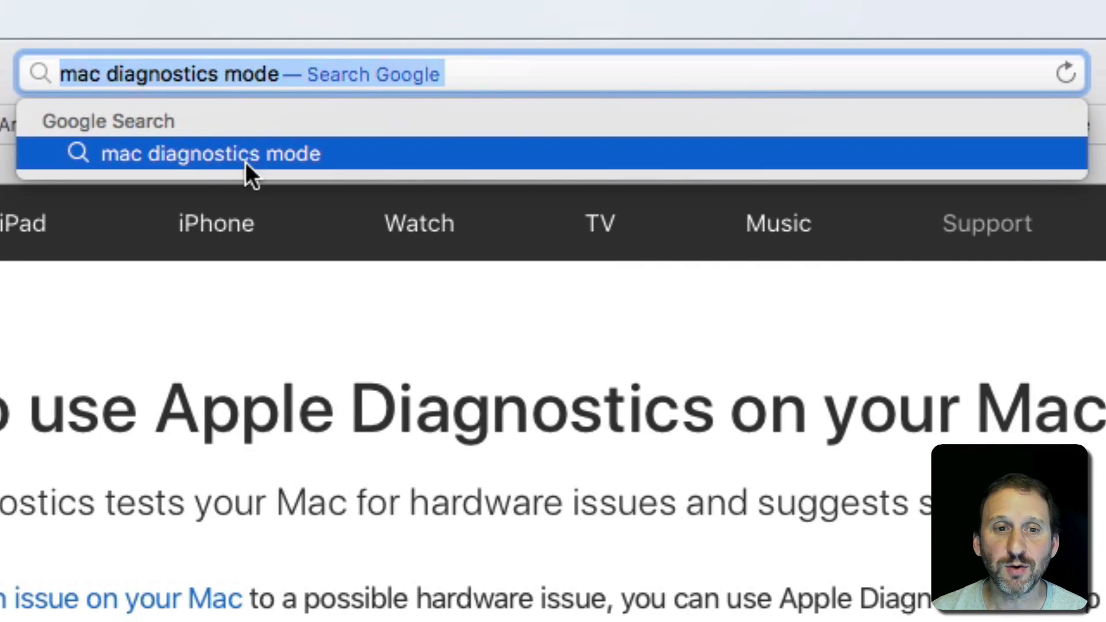
left_click(25, 421)
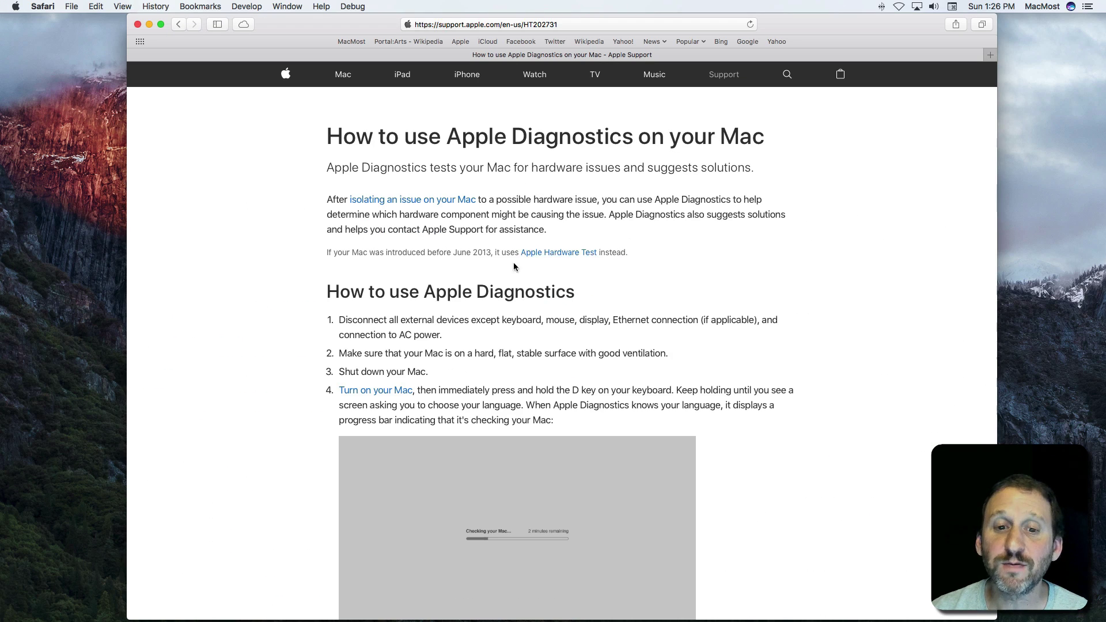
left_click(560, 255)
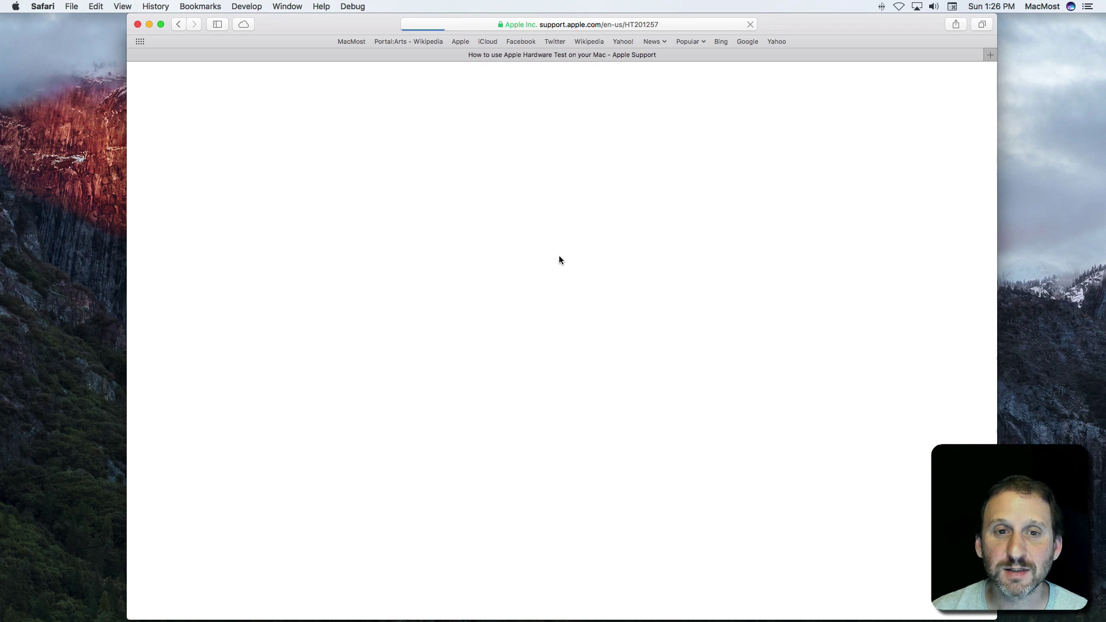
Go back to the Apple Diagnostics article and restart the Mac from the Apple menu
left_click(178, 25)
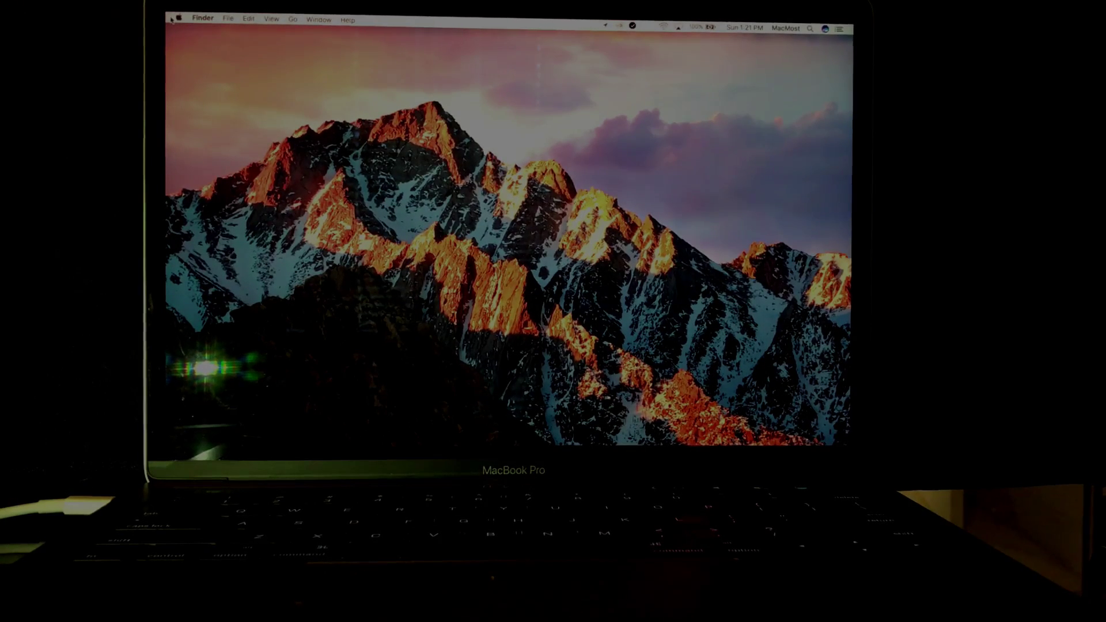
left_click(177, 18)
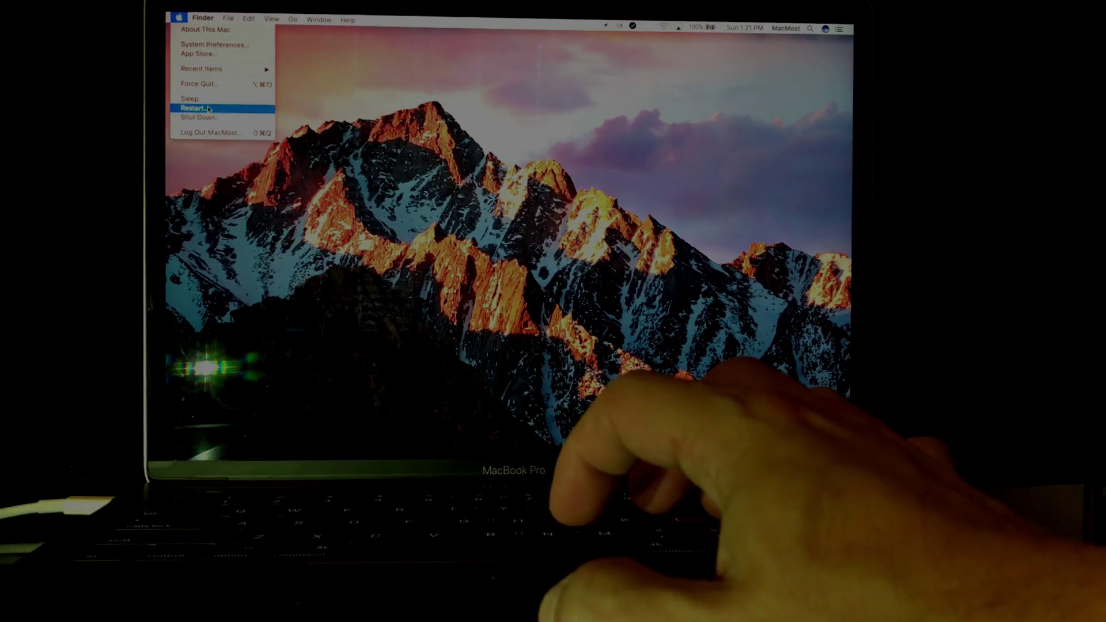
left_click(207, 108)
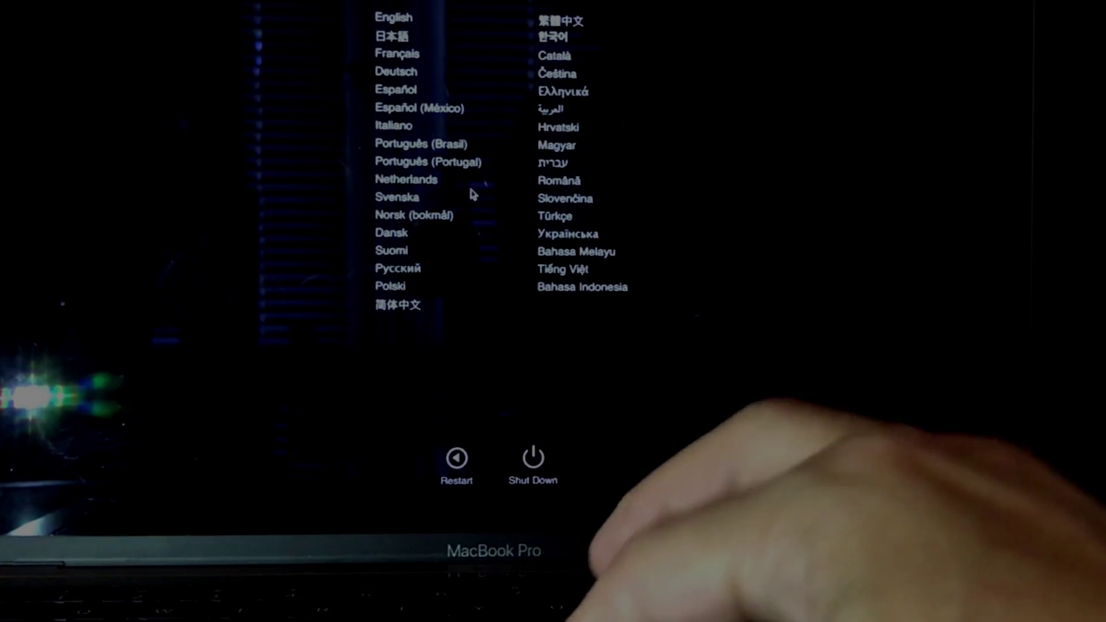
Choose English and run the hardware check, which reports No issues found (ADP000)
left_click(386, 23)
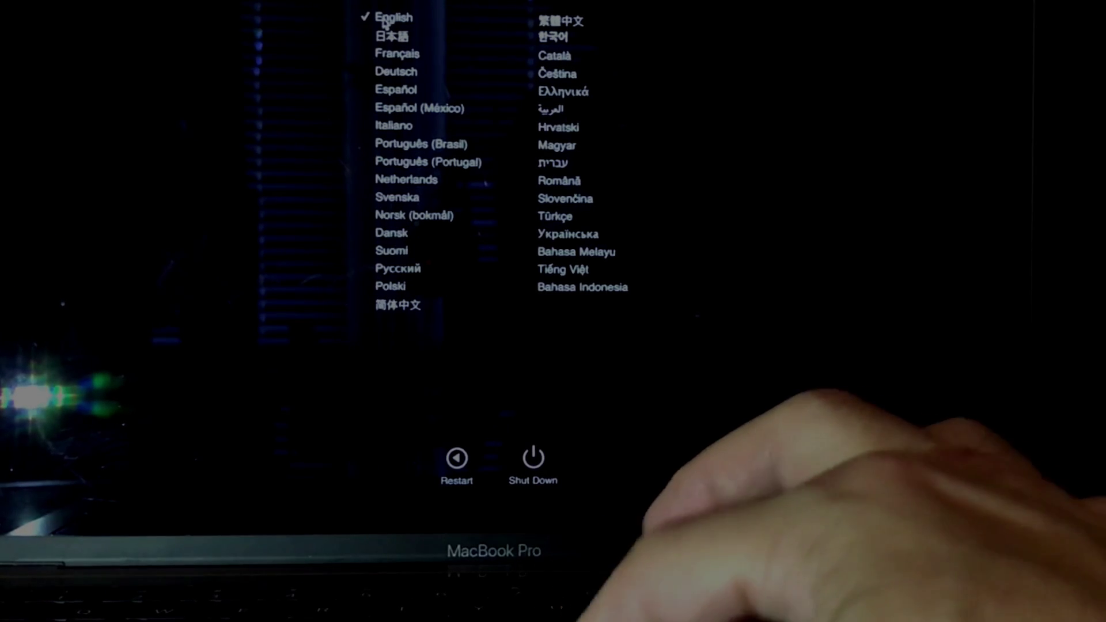
key("Return")
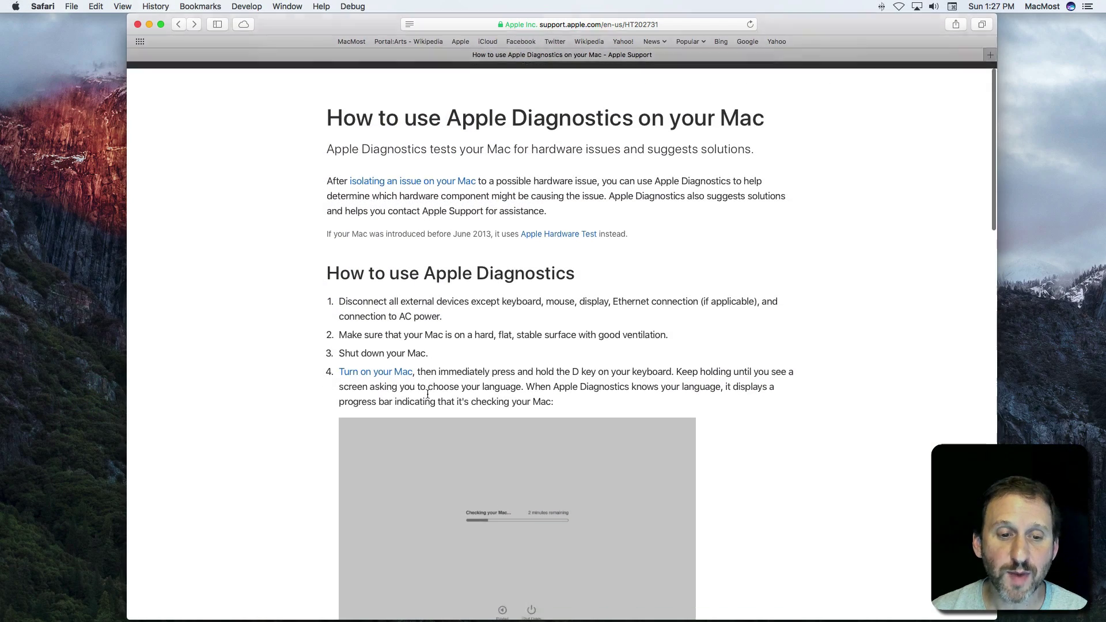
scroll(428, 394, "down", 5)
scroll(428, 394, "down", 5)
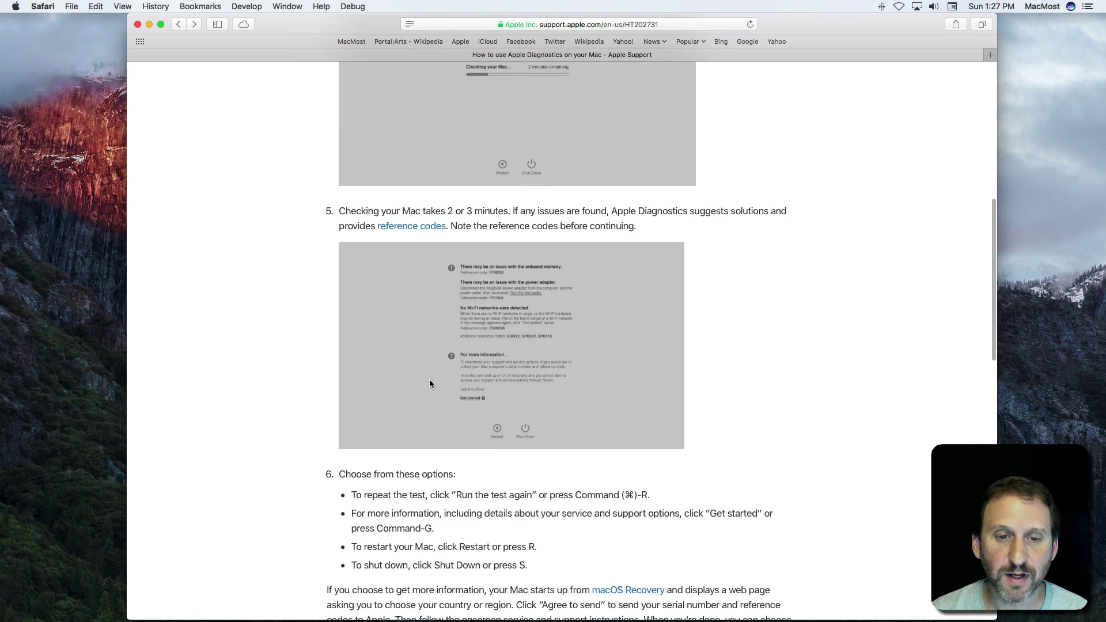
Zoom in on step 5's sample results listing memory, power adapter and Wi-Fi reference codes
key("super+plus")
key("super+plus")
key("super+plus")
key("super+plus")
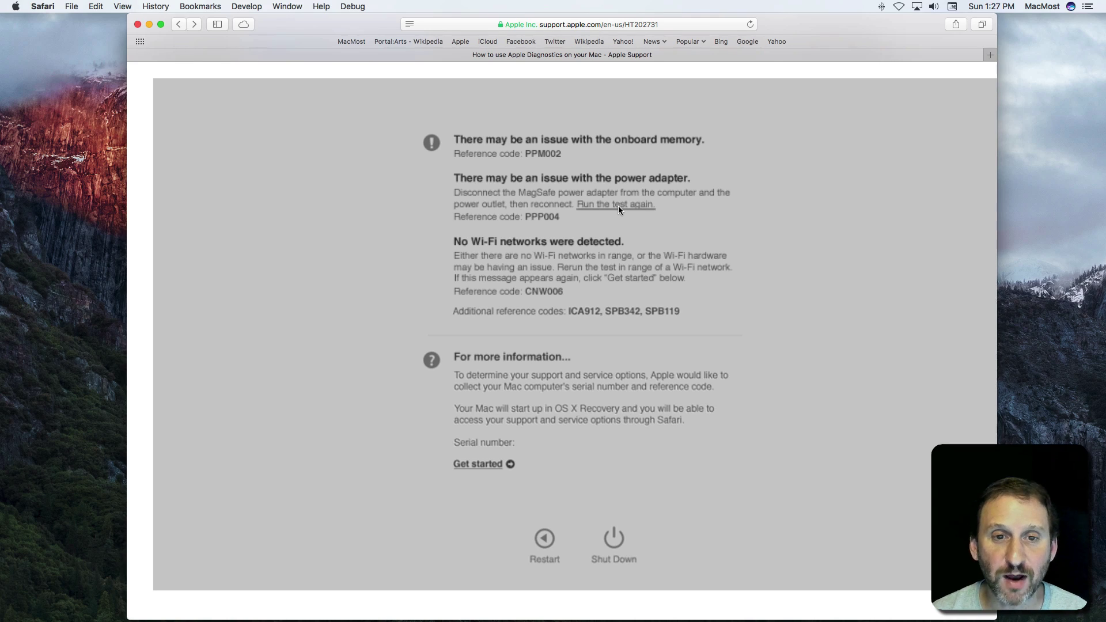
Move through the article's remaining steps and Learn more section, then back to the top
left_click_drag(618, 205, 516, 231)
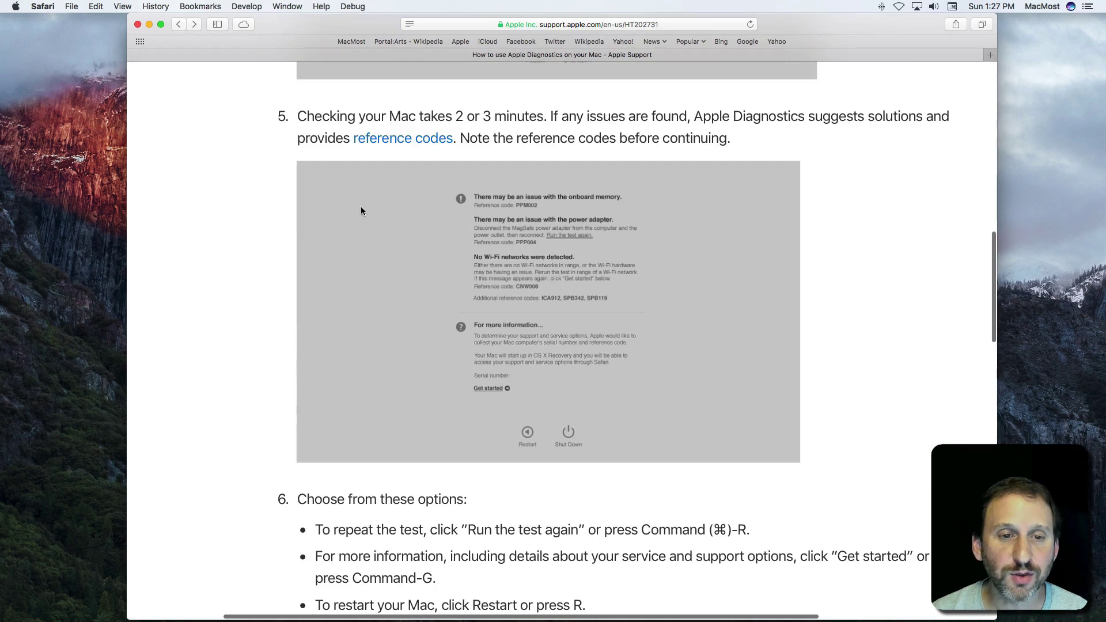
scroll(360, 207, "down", 3)
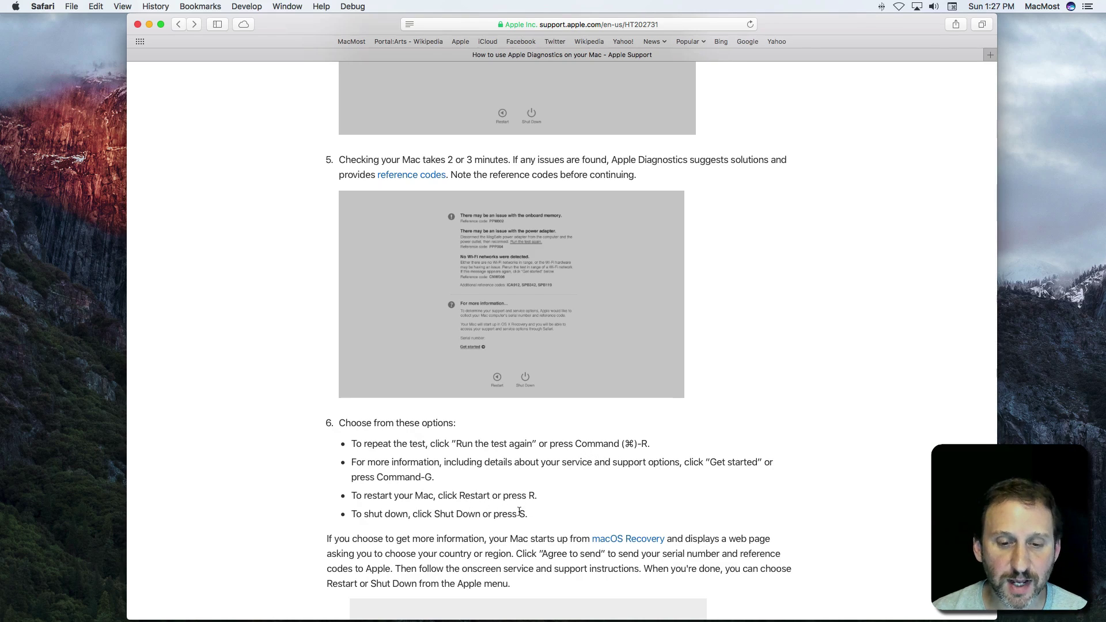
scroll(519, 509, "down", 5)
scroll(519, 511, "down", 5)
scroll(519, 510, "down", 5)
scroll(520, 509, "down", 3)
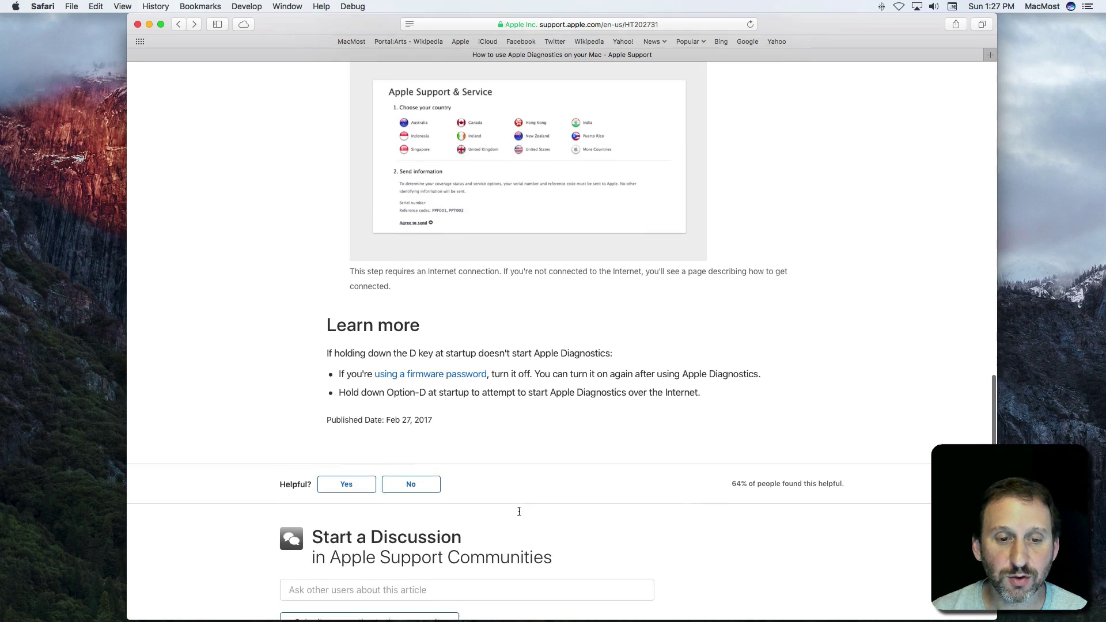
scroll(518, 510, "up", 8)
scroll(519, 511, "up", 8)
scroll(518, 511, "up", 2)
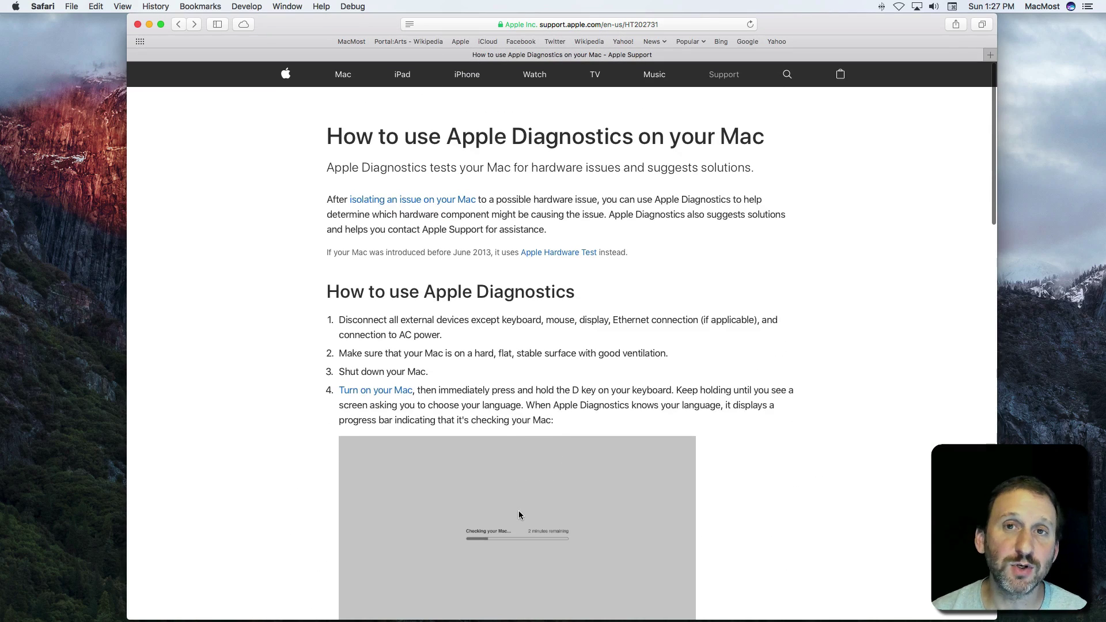